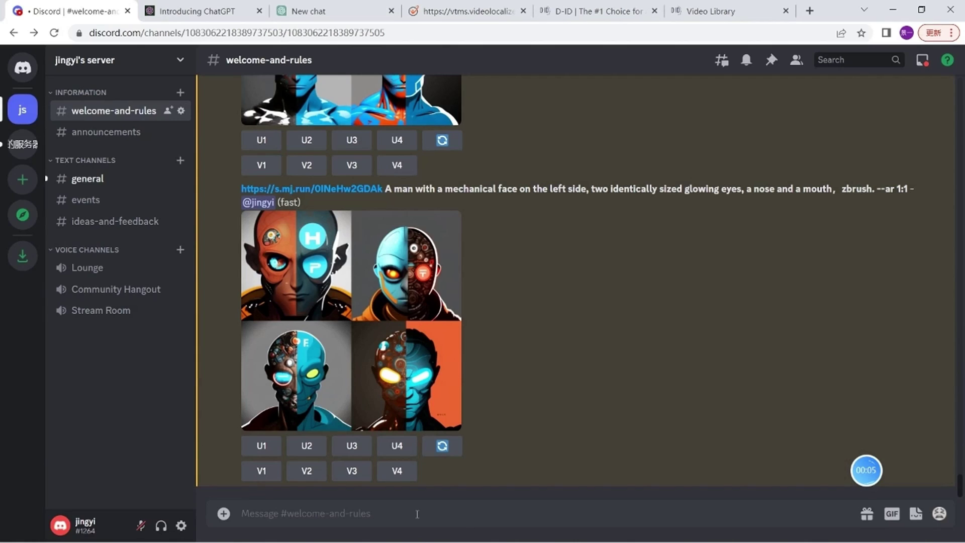
Run /imagine with the pasted 'pretty young lady' customer-service headset portrait prompt
{"action": "type", "text": "/"}
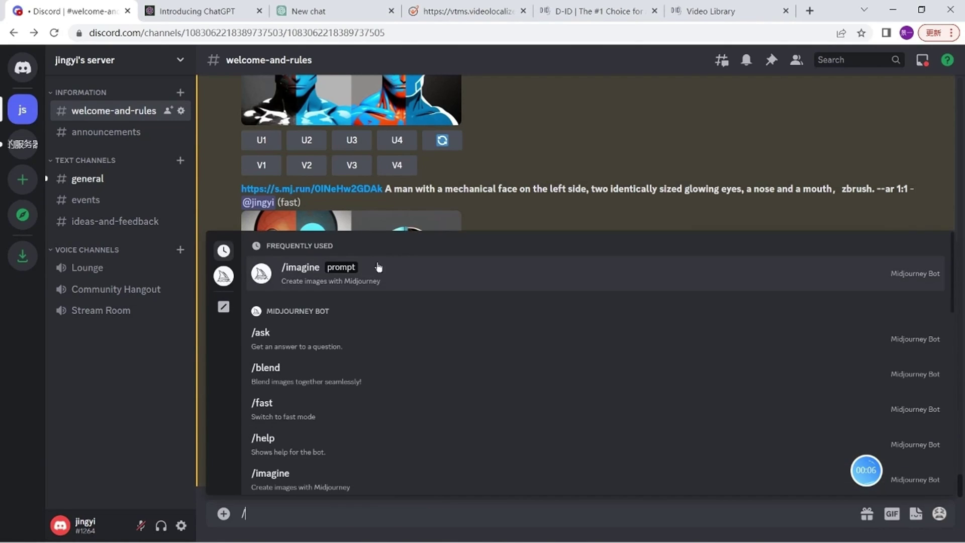
{"action": "left_click", "coordinate": [399, 273]}
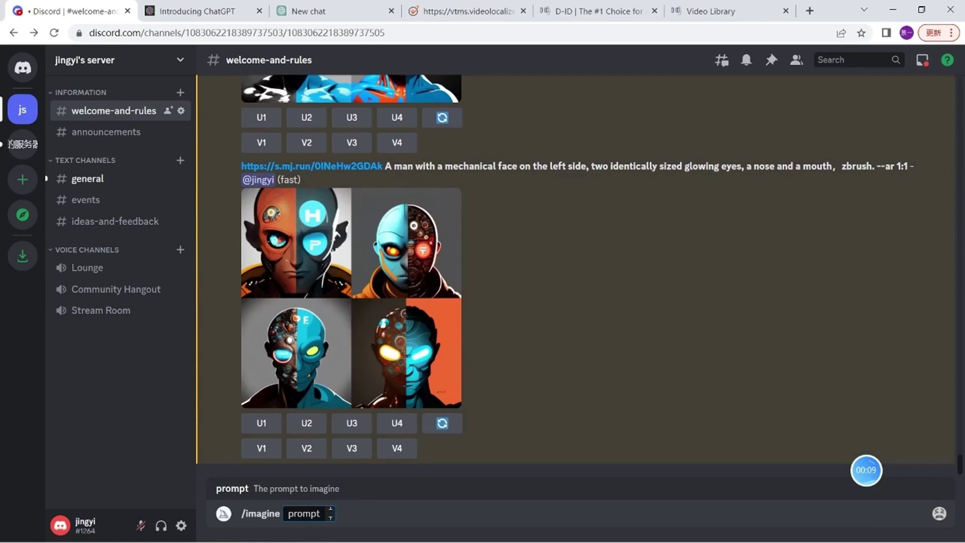
{"action": "type", "text": "A pretty young lady for customer service and  professional.Aggressive"}
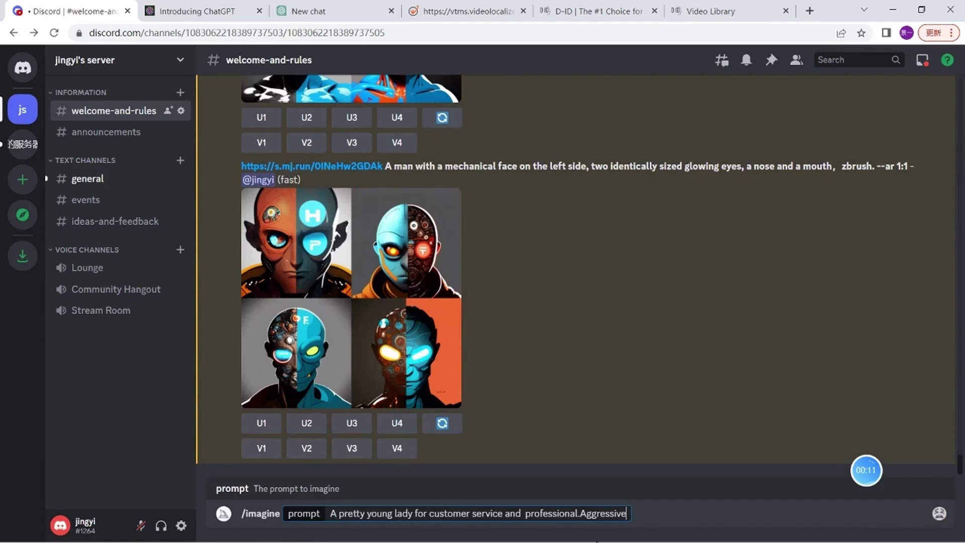
{"action": "key", "text": "Return"}
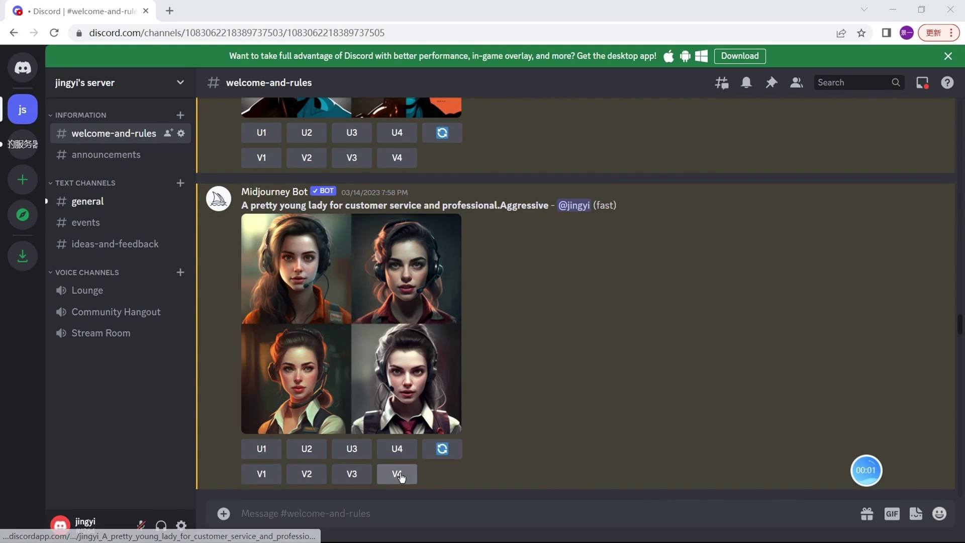
Upscale the bottom-right (U4) headset portrait and open the result full size
{"action": "left_click", "coordinate": [401, 454]}
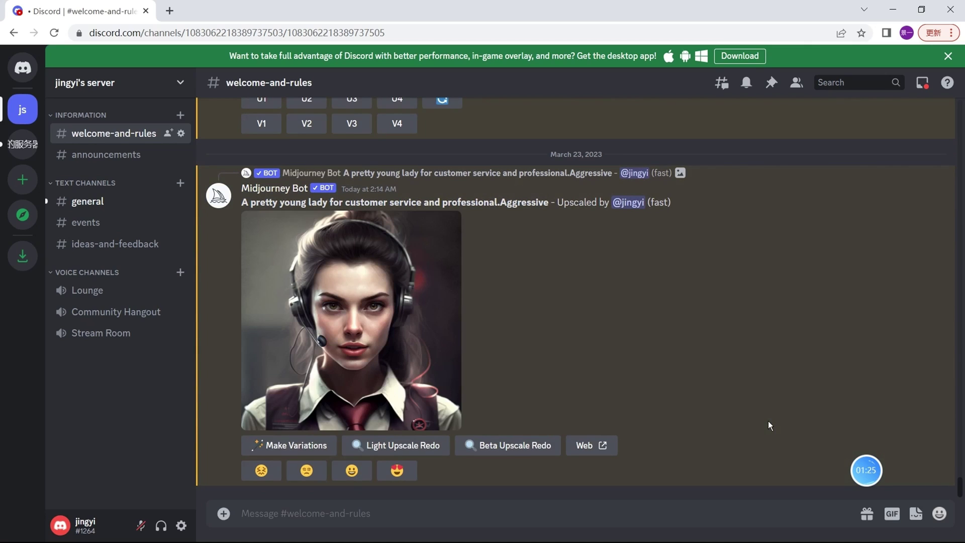
{"action": "mouse_move", "coordinate": [573, 302]}
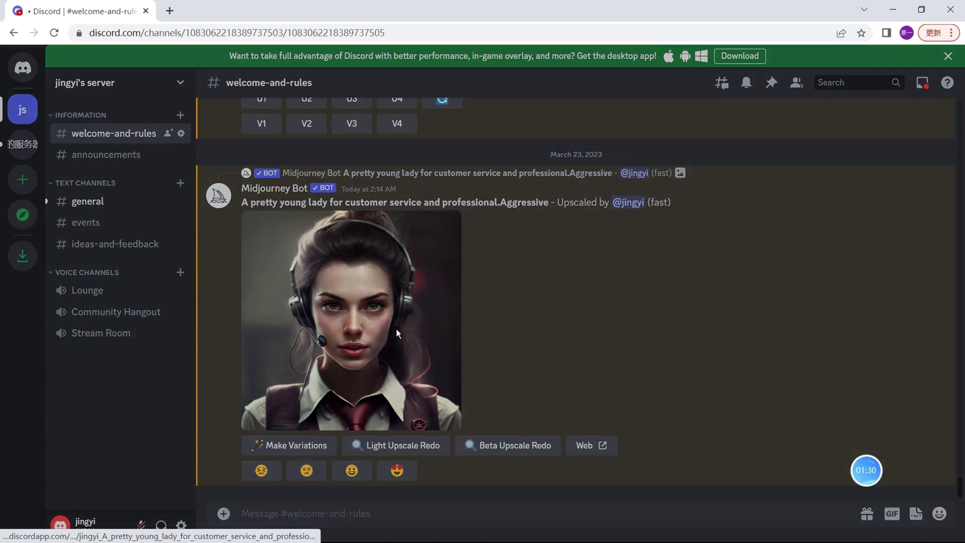
{"action": "left_click", "coordinate": [396, 329]}
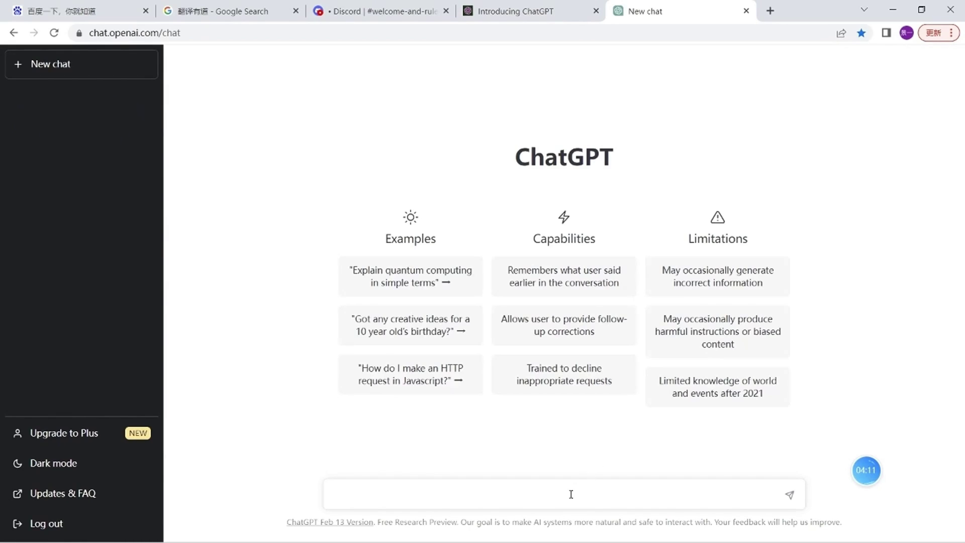
Ask ChatGPT 'let me introduce you about print on demand business on 2003'
{"action": "type", "text": "let me introduce you about print on demand business on 2003"}
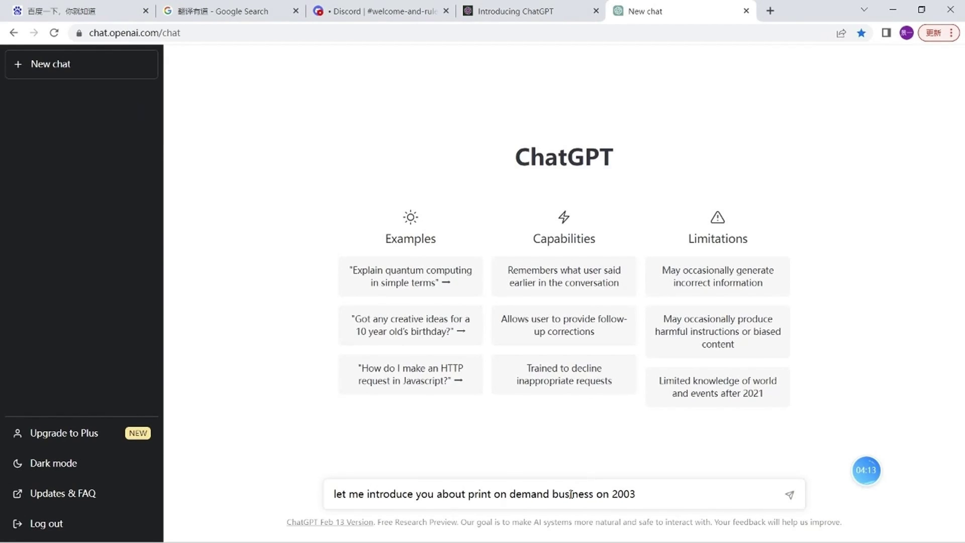
{"action": "key", "text": "Return"}
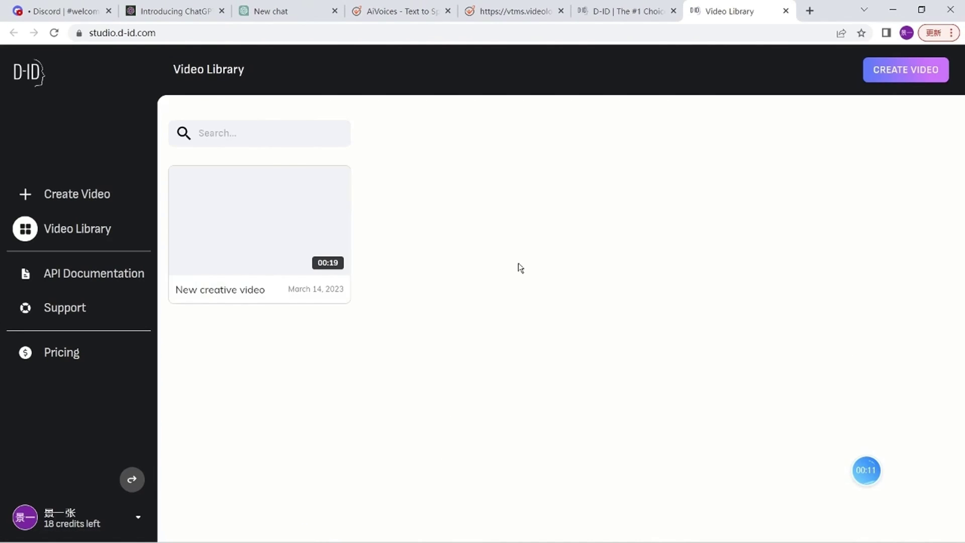
Create a new video with the Midjourney headset portrait as presenter, and copy a ChatGPT paragraph
{"action": "left_click", "coordinate": [62, 191]}
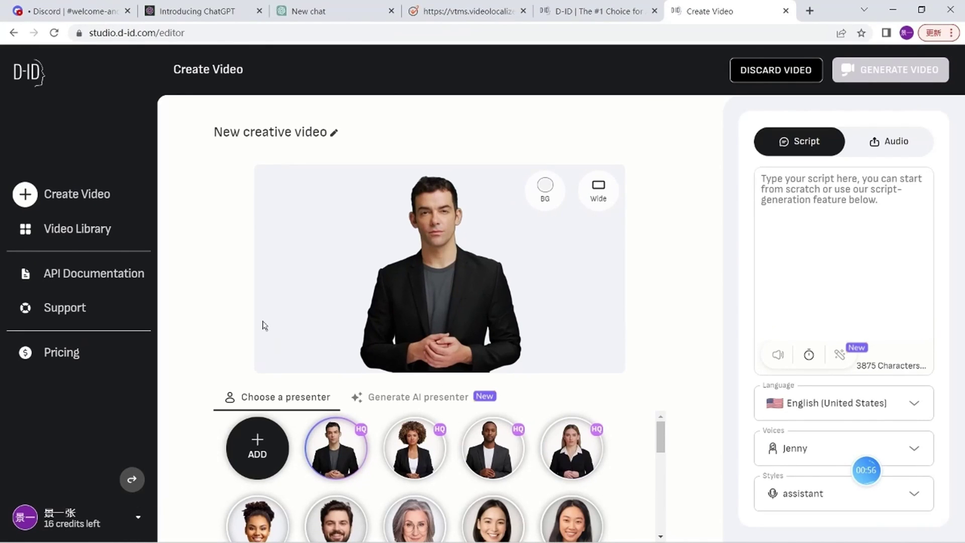
{"action": "left_click", "coordinate": [257, 449]}
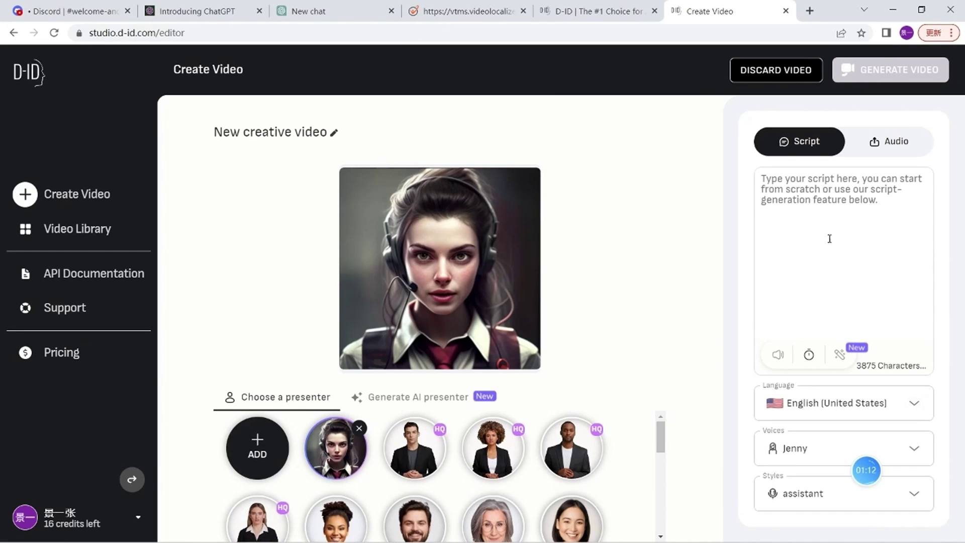
{"action": "left_click", "coordinate": [343, 15]}
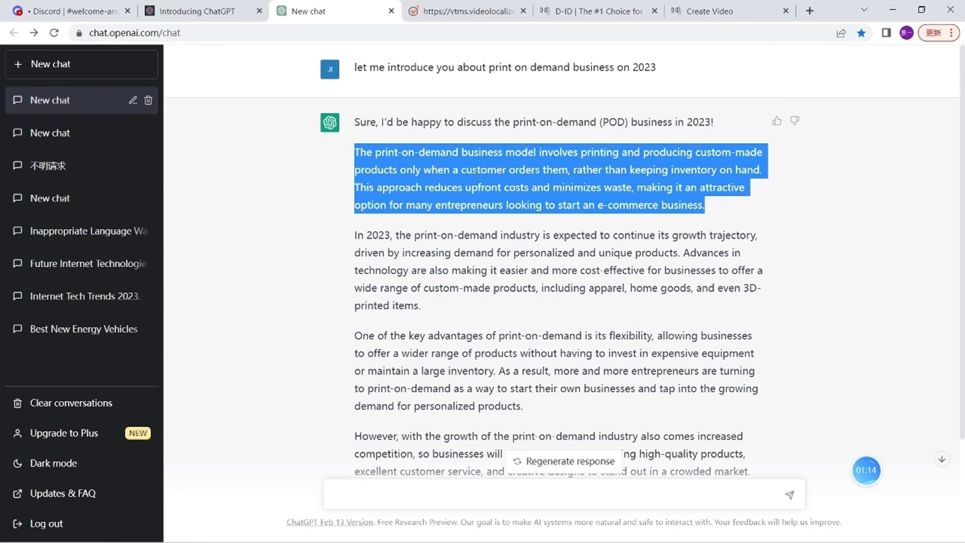
{"action": "left_click", "coordinate": [729, 11]}
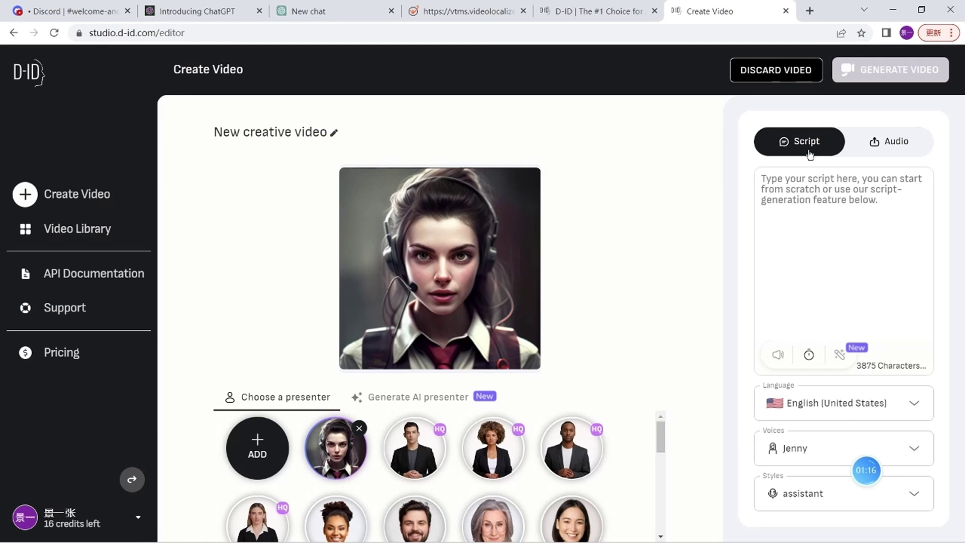
Paste the print-on-demand paragraph into the script and select the Jenny voice
{"action": "type", "text": "The print-on-demand business model involves printing and producing custom-made products only when a customer orders them, rather than keeping inventory on hand. This approach reduces upfront costs and minimizes waste, making it an attractive option for many entrepreneurs looking to start an e-commerce business."}
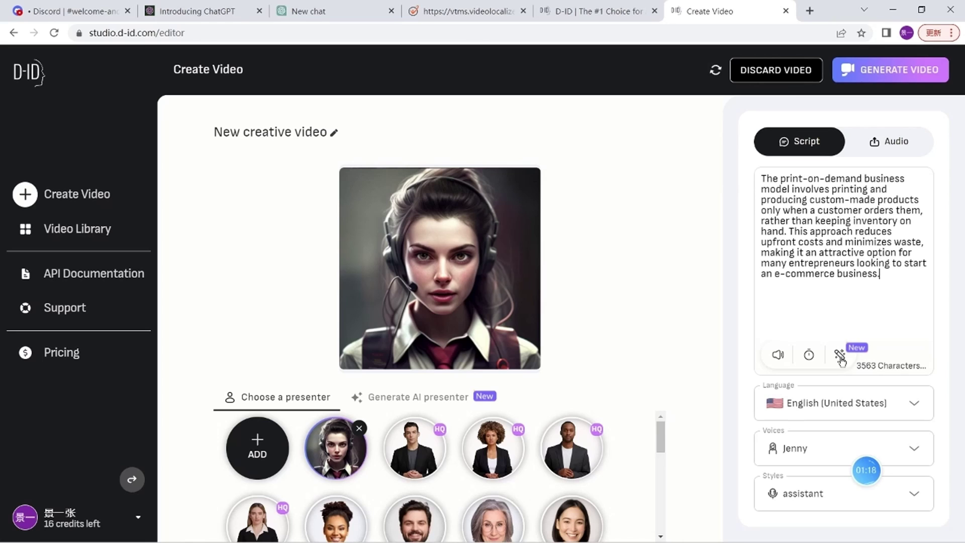
{"action": "left_click", "coordinate": [910, 448]}
{"action": "scroll", "coordinate": [842, 346], "scroll_direction": "up", "scroll_amount": 5}
{"action": "left_click", "coordinate": [842, 274]}
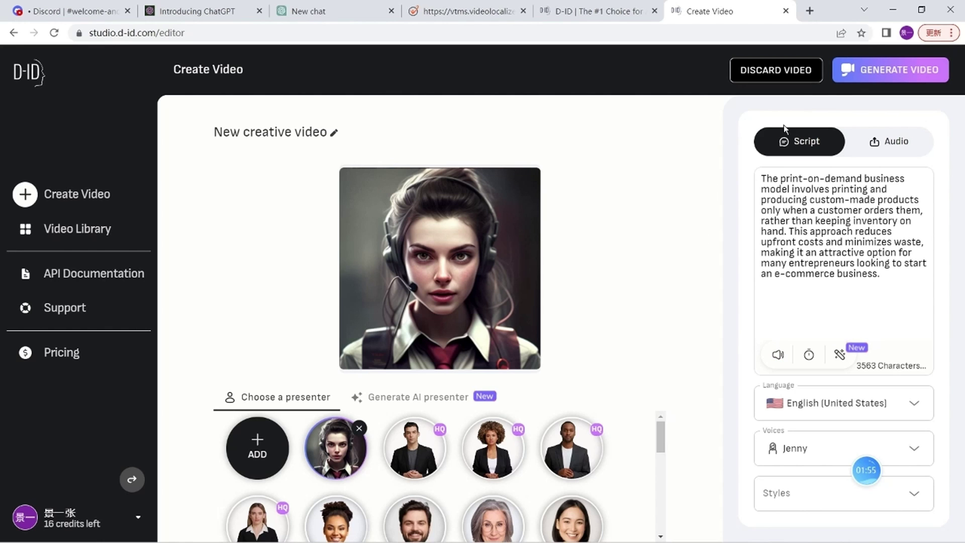
Generate the talking headset-presenter video, confirming the 2-credit cost
{"action": "left_click", "coordinate": [855, 72]}
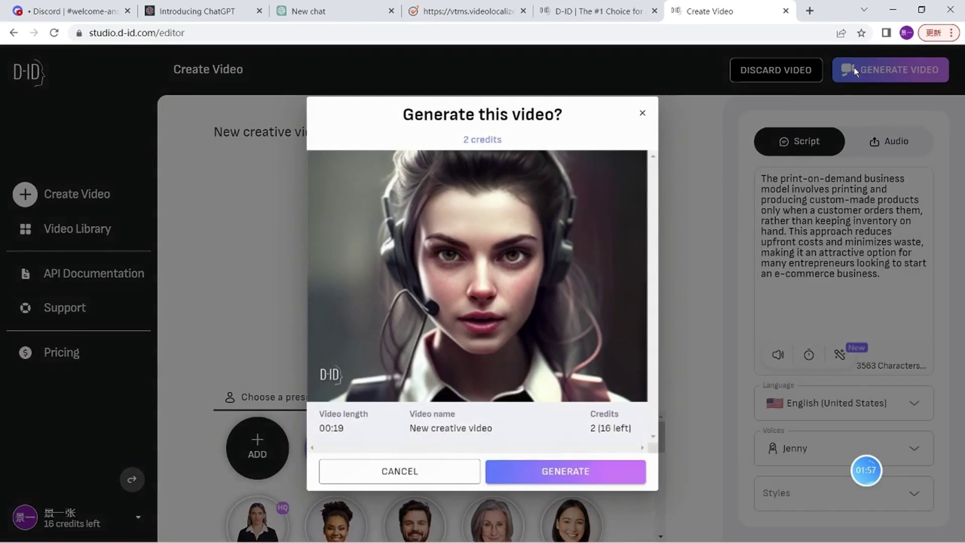
{"action": "left_click", "coordinate": [575, 477]}
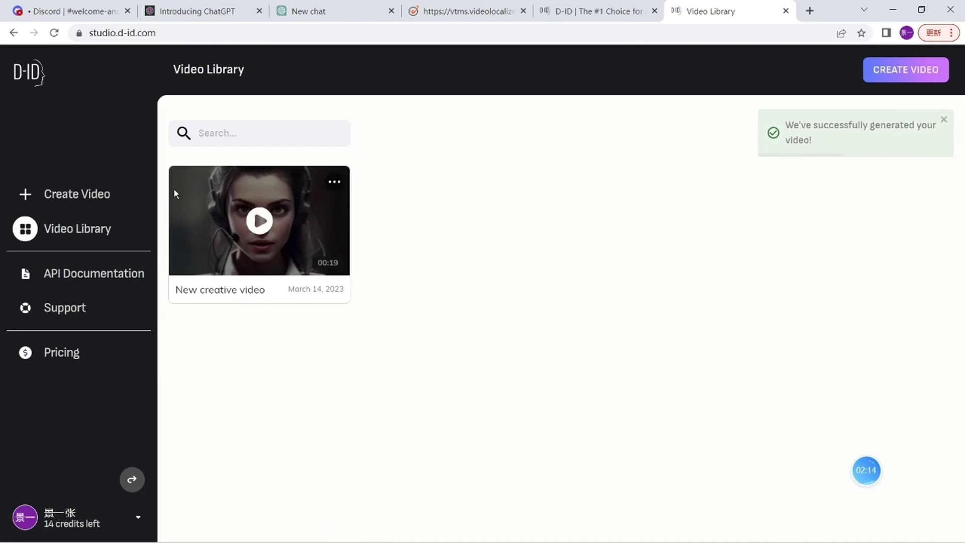
Play the finished 19-second 'New creative video' from the Video Library
{"action": "left_click", "coordinate": [260, 221]}
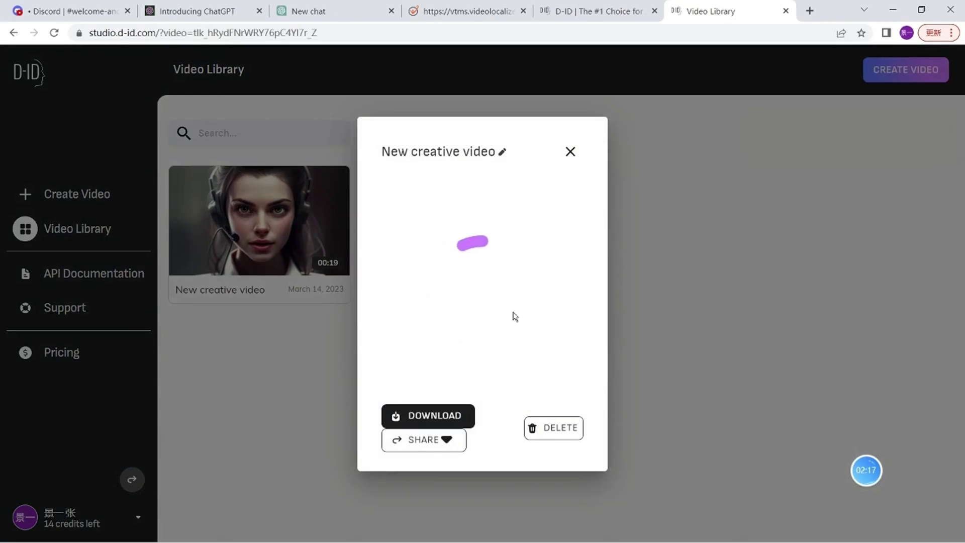